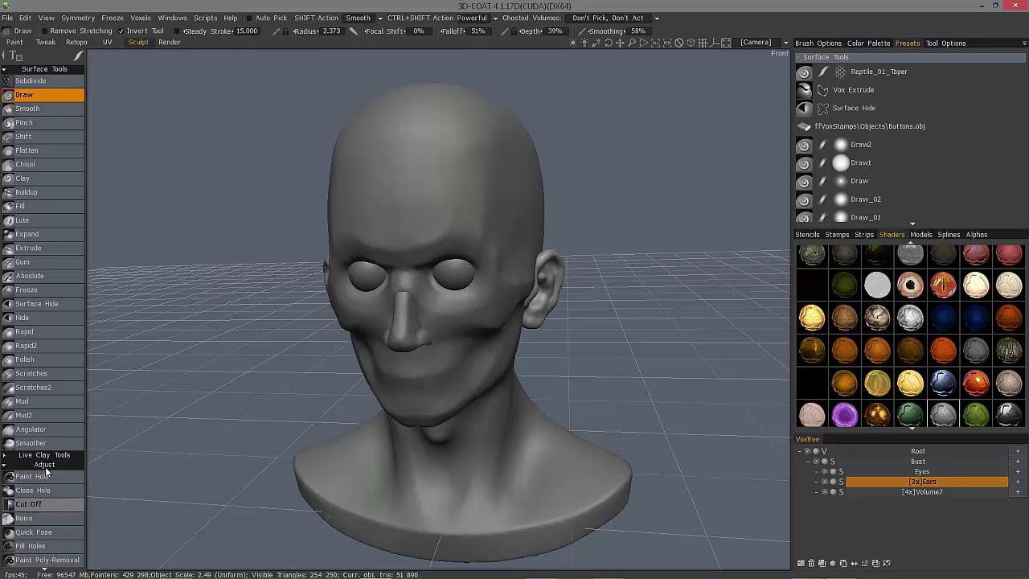
Use Paint Hole to mark a circular area on the Bust volume's temple, above and in front of the ear.
{"action": "scroll", "coordinate": [45, 467], "scroll_direction": "down", "scroll_amount": 5}
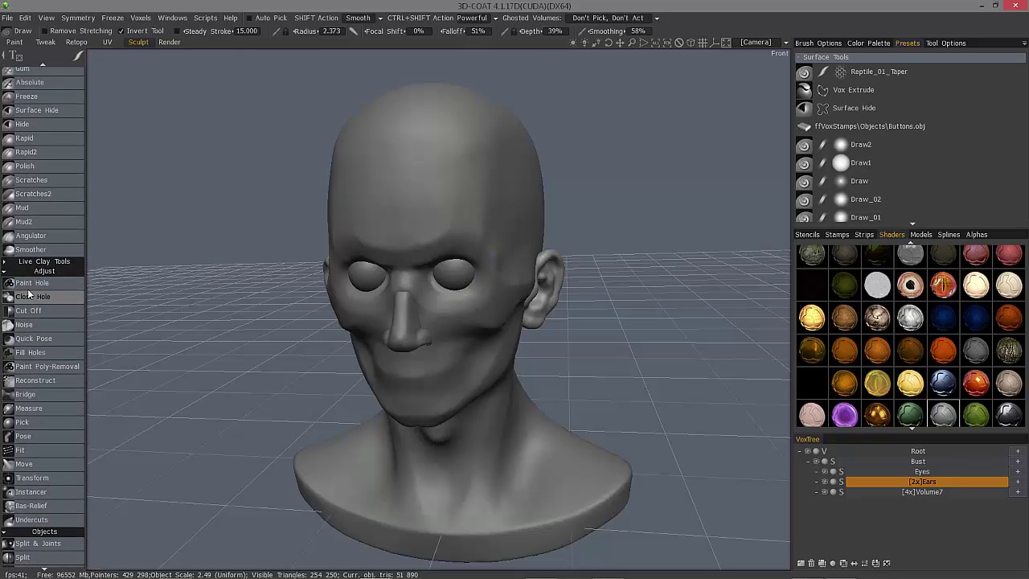
{"action": "left_click", "coordinate": [39, 285]}
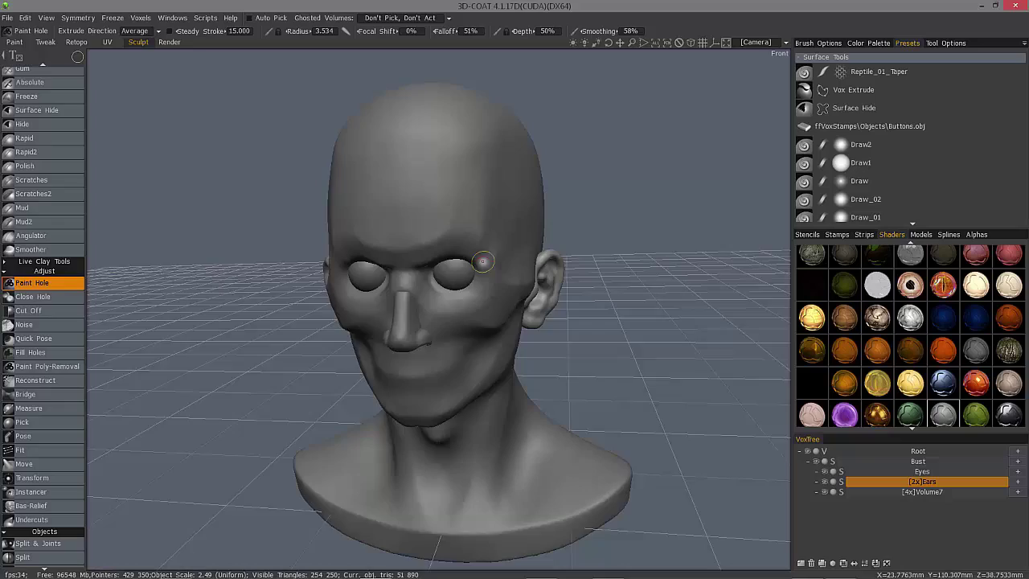
{"action": "mouse_move", "coordinate": [485, 260]}
{"action": "left_mouse_down", "text": "alt"}
{"action": "mouse_move", "coordinate": [430, 243]}
{"action": "mouse_move", "coordinate": [446, 319]}
{"action": "mouse_move", "coordinate": [412, 312]}
{"action": "left_mouse_up", "text": "alt"}
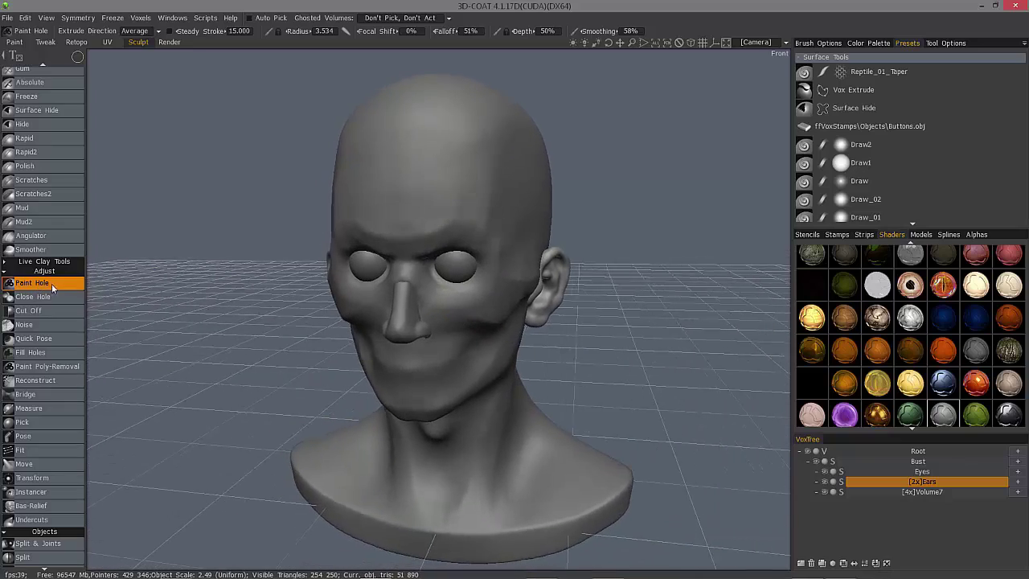
{"action": "mouse_move", "coordinate": [476, 272]}
{"action": "left_mouse_down", "text": "alt"}
{"action": "mouse_move", "coordinate": [435, 276]}
{"action": "mouse_move", "coordinate": [484, 275]}
{"action": "left_mouse_up", "text": "alt"}
{"action": "right_click_drag", "start_coordinate": [171, 119], "coordinate": [121, 93]}
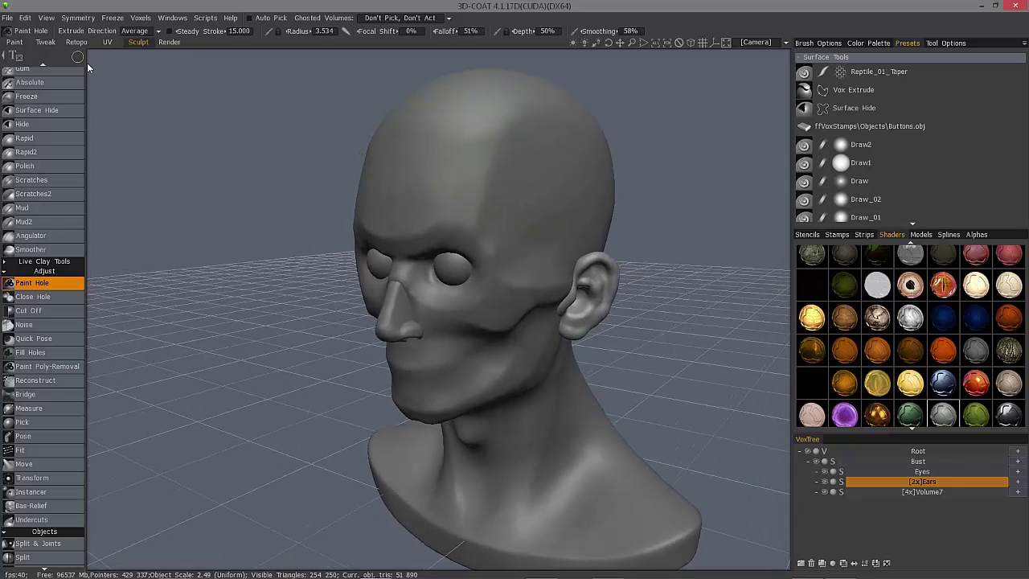
{"action": "left_click", "coordinate": [77, 58]}
{"action": "left_click", "coordinate": [918, 462]}
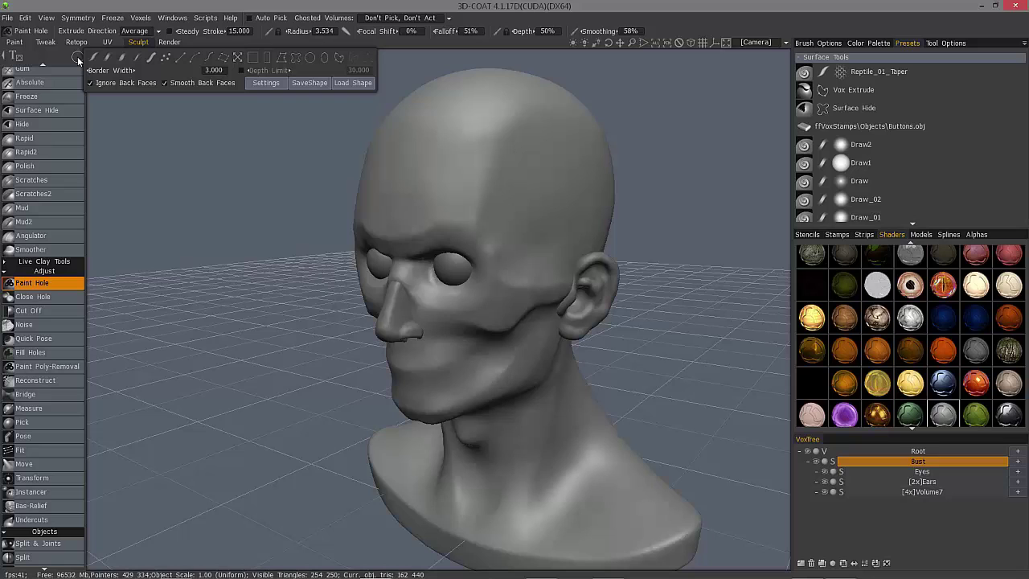
{"action": "mouse_move", "coordinate": [499, 142]}
{"action": "right_mouse_down"}
{"action": "mouse_move", "coordinate": [505, 188]}
{"action": "mouse_move", "coordinate": [540, 148]}
{"action": "right_mouse_up"}
{"action": "right_click_drag", "start_coordinate": [519, 196], "coordinate": [540, 195]}
{"action": "left_click_drag", "start_coordinate": [541, 196], "coordinate": [544, 198]}
{"action": "left_click_drag", "start_coordinate": [336, 281], "coordinate": [454, 270]}
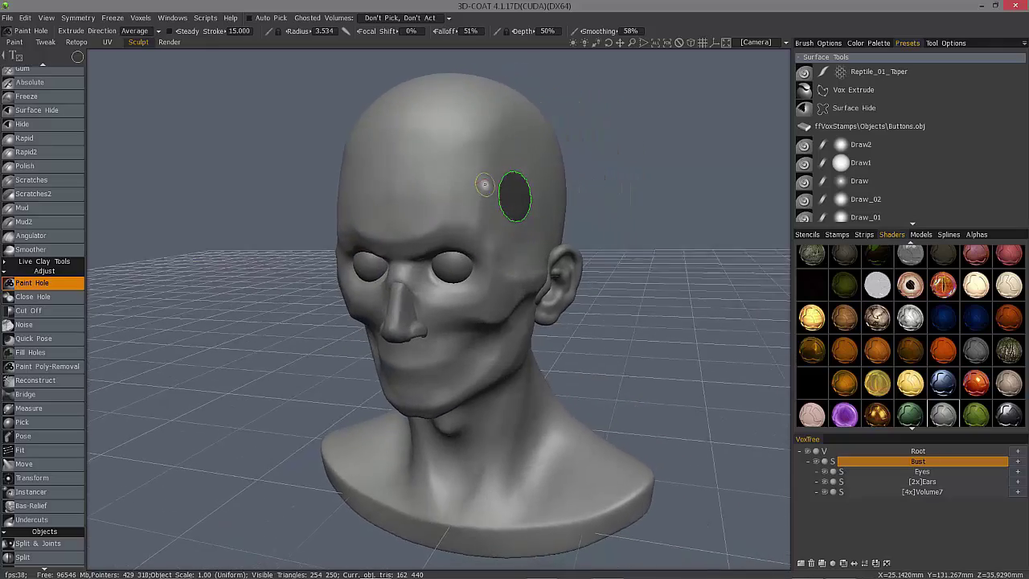
{"action": "left_click_drag", "start_coordinate": [493, 222], "coordinate": [659, 197]}
Enlarge the circular temple selection with the Expand modification.
{"action": "left_click", "coordinate": [942, 43]}
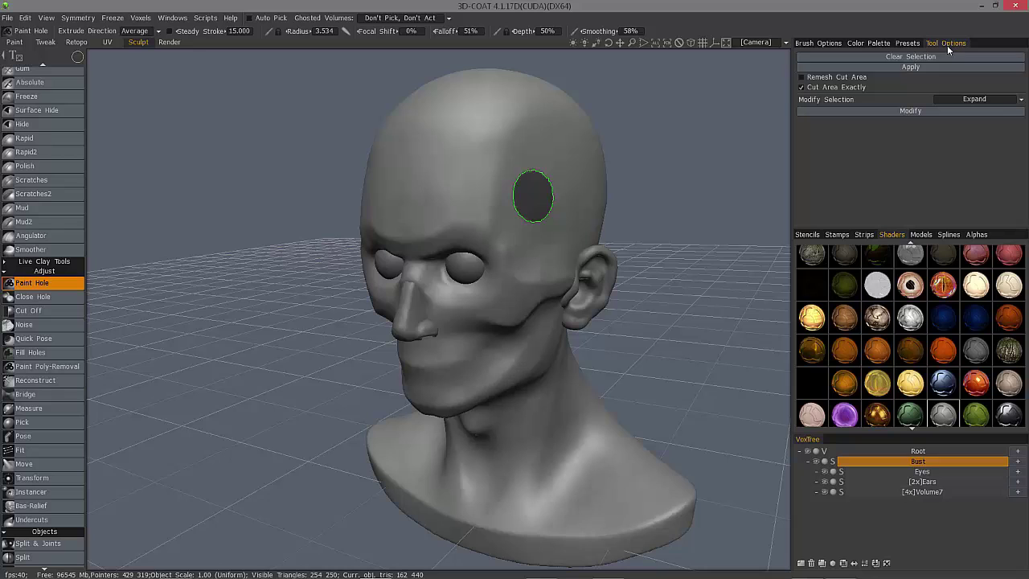
{"action": "left_click", "coordinate": [907, 110]}
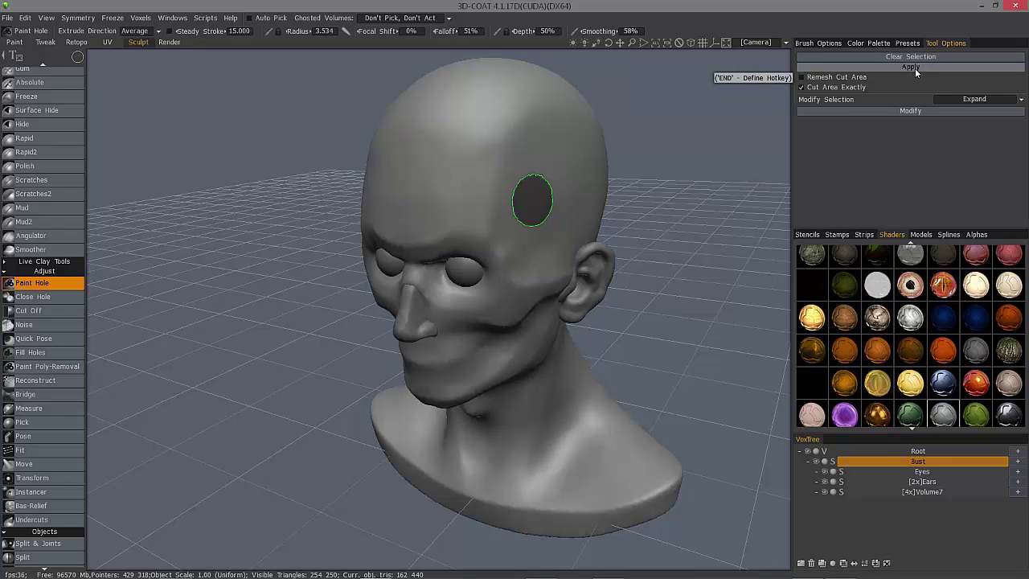
{"action": "left_click", "coordinate": [959, 99]}
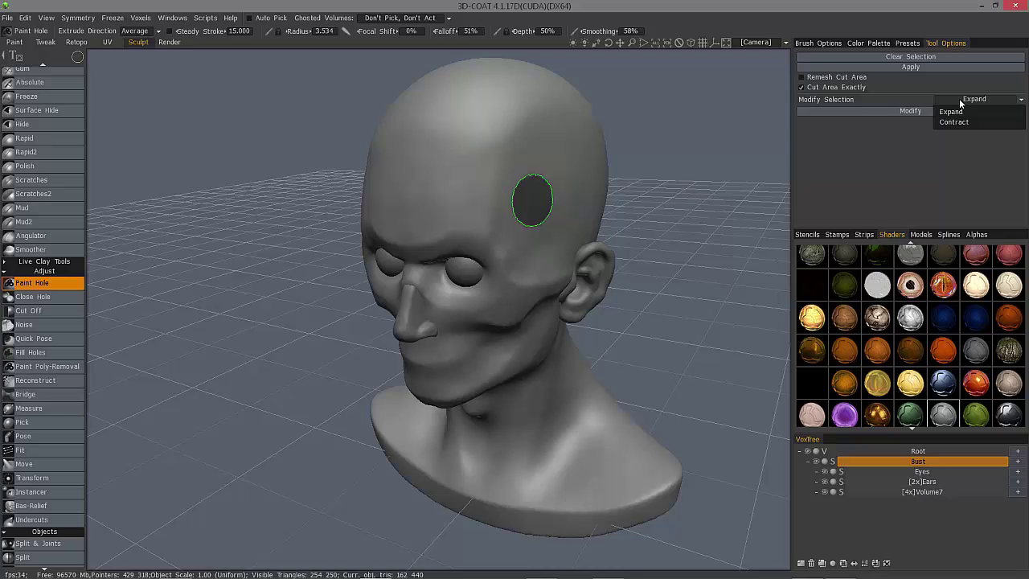
{"action": "left_click", "coordinate": [907, 111]}
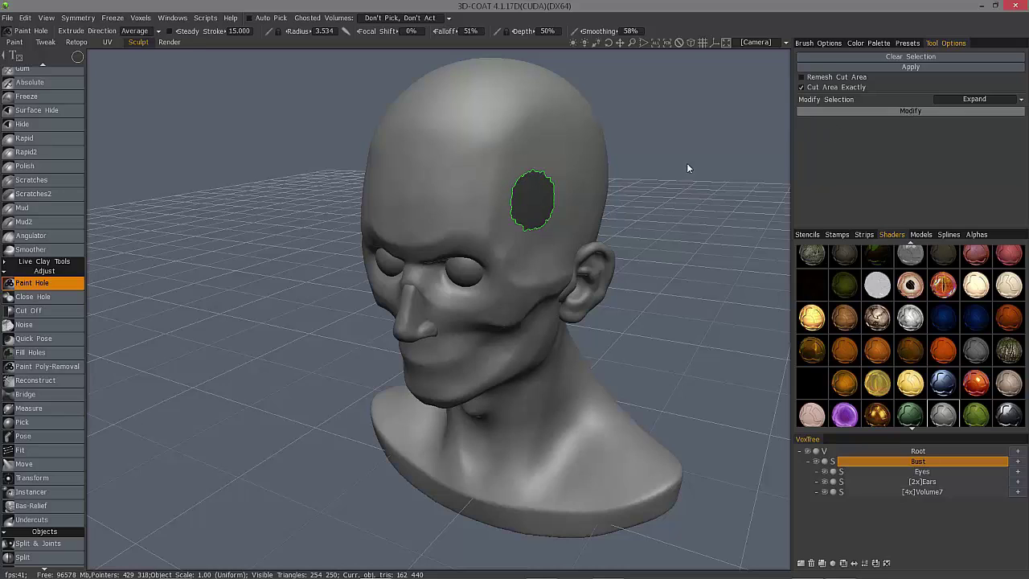
Set the selection modification to Contract, shrink the temple selection with it, and undo the last changes.
{"action": "left_click", "coordinate": [955, 98]}
{"action": "left_click", "coordinate": [952, 122]}
{"action": "left_click", "coordinate": [931, 112]}
{"action": "left_click_drag", "start_coordinate": [448, 247], "coordinate": [386, 249], "text": "alt"}
{"action": "key", "text": "ctrl+z"}
{"action": "key", "text": "ctrl+z"}
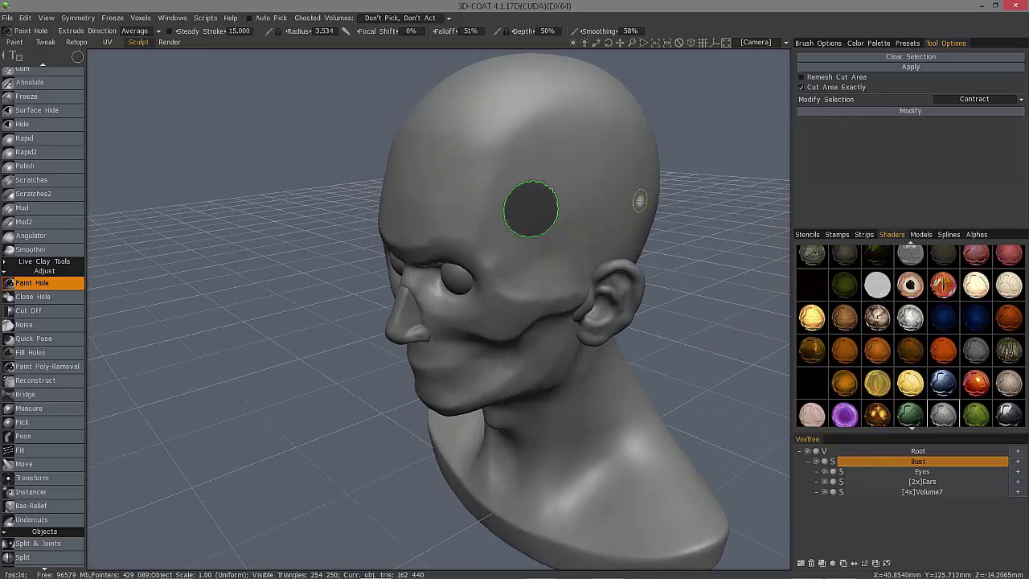
Cut the temple selection out of the bust with Cut Area Exactly and no remeshing, and undo the cut.
{"action": "left_click_drag", "start_coordinate": [639, 200], "coordinate": [650, 208], "text": "alt"}
{"action": "left_click_drag", "start_coordinate": [788, 92], "coordinate": [855, 20], "text": "alt"}
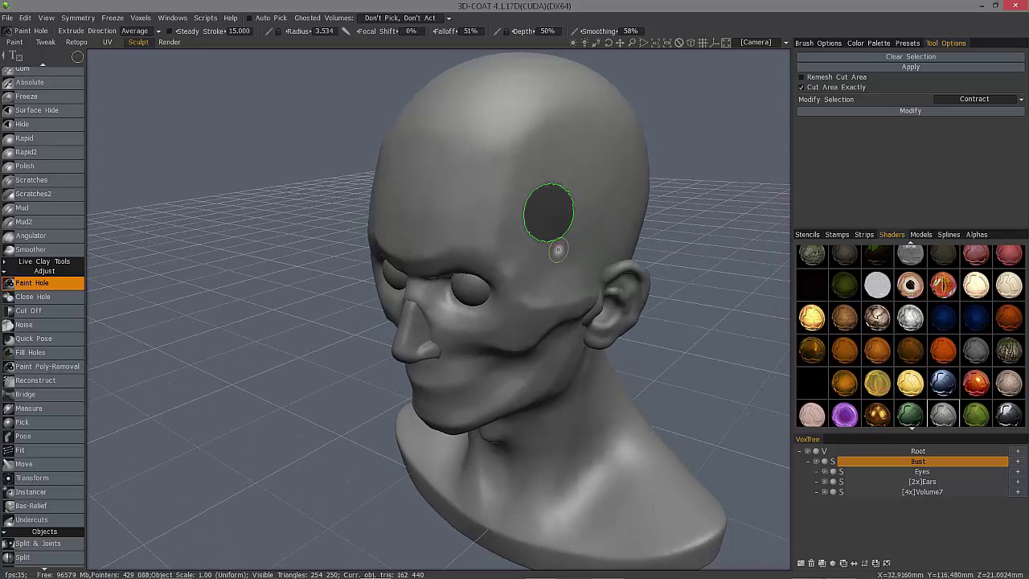
{"action": "left_click_drag", "start_coordinate": [541, 185], "coordinate": [568, 193], "text": "alt"}
{"action": "left_click_drag", "start_coordinate": [772, 125], "coordinate": [897, 65], "text": "alt"}
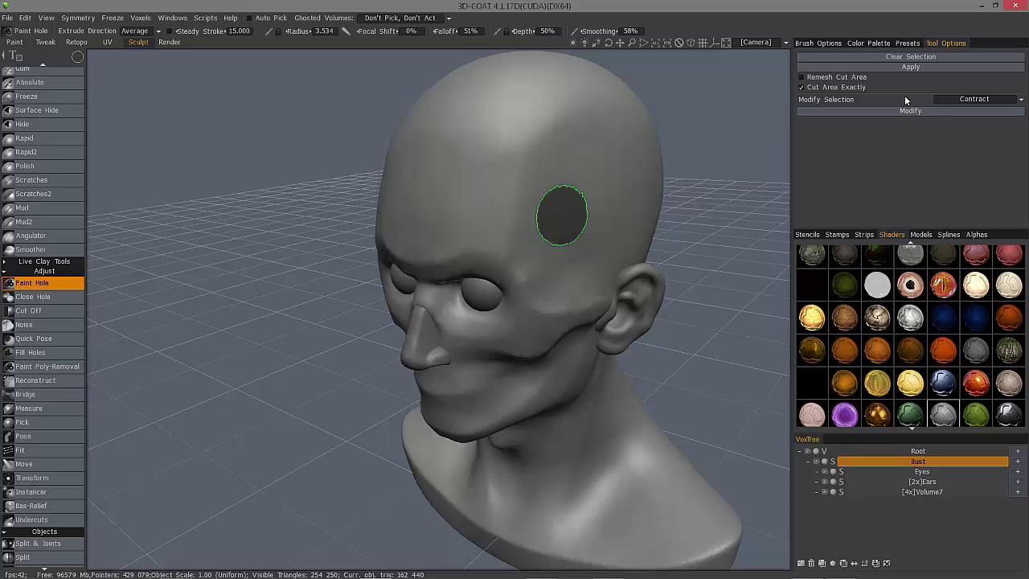
{"action": "left_click_drag", "start_coordinate": [811, 90], "coordinate": [833, 88]}
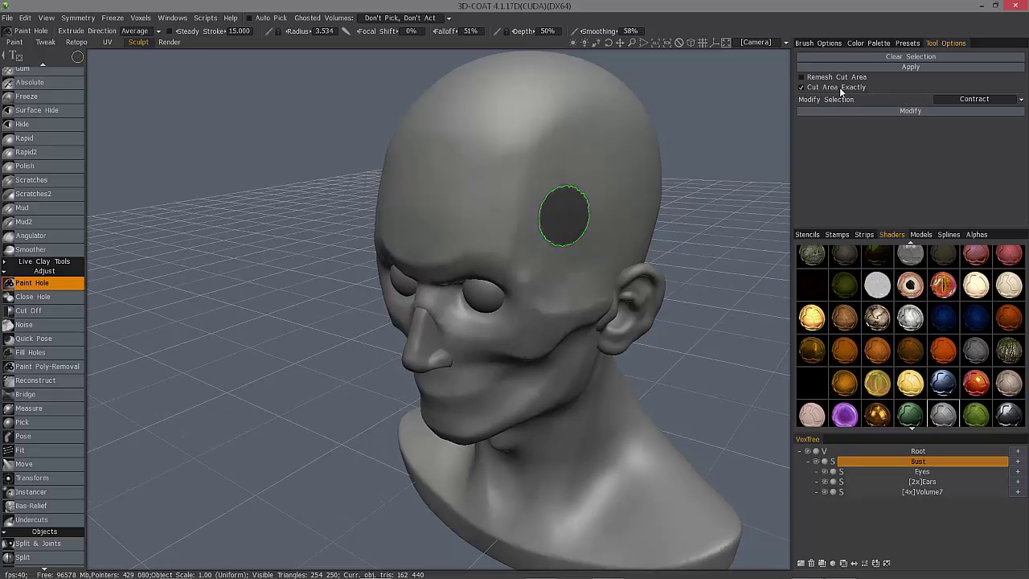
{"action": "left_click", "coordinate": [910, 67]}
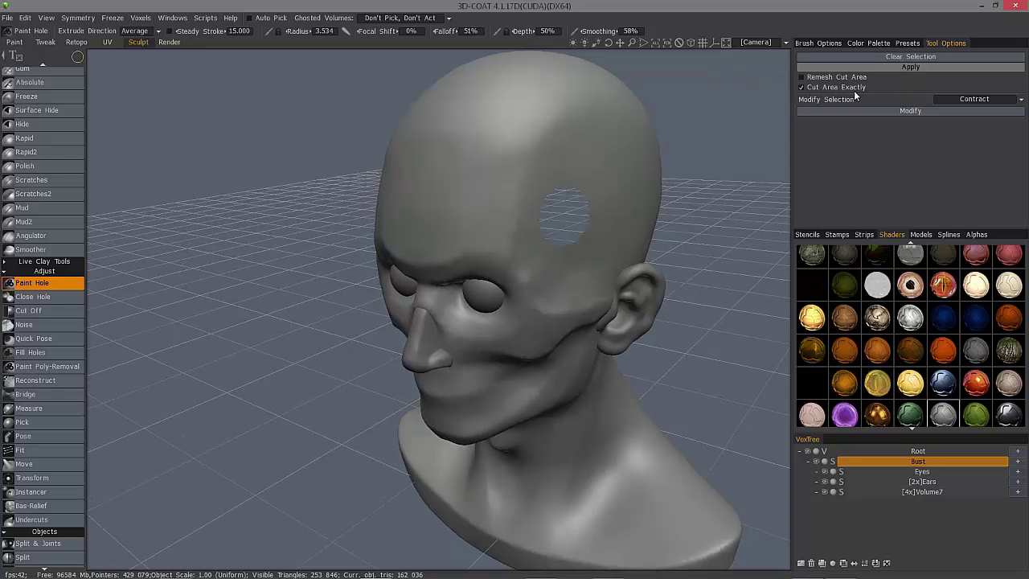
{"action": "mouse_move", "coordinate": [755, 108]}
{"action": "left_mouse_down"}
{"action": "mouse_move", "coordinate": [390, 165]}
{"action": "mouse_move", "coordinate": [464, 260]}
{"action": "mouse_move", "coordinate": [683, 249]}
{"action": "left_mouse_up"}
{"action": "key", "text": "ctrl+z"}
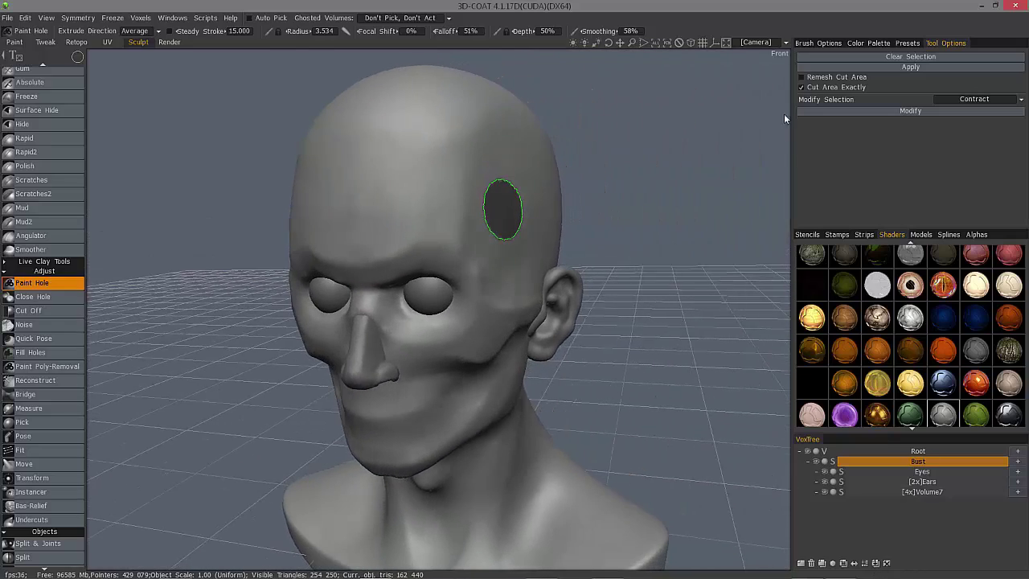
Enable Remesh Cut Area together with Cut Area Exactly and apply Paint Hole to the temple selection.
{"action": "left_click", "coordinate": [802, 78]}
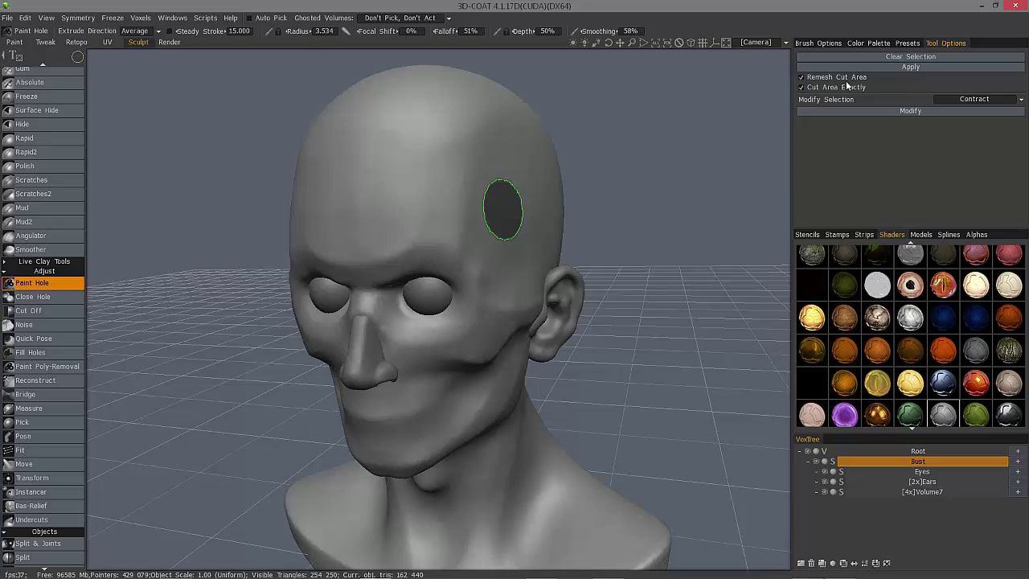
{"action": "left_click", "coordinate": [911, 68]}
{"action": "mouse_move", "coordinate": [675, 246]}
{"action": "left_mouse_down"}
{"action": "mouse_move", "coordinate": [646, 261]}
{"action": "mouse_move", "coordinate": [645, 249]}
{"action": "left_mouse_up"}
{"action": "scroll", "coordinate": [499, 241], "scroll_direction": "up", "scroll_amount": 5}
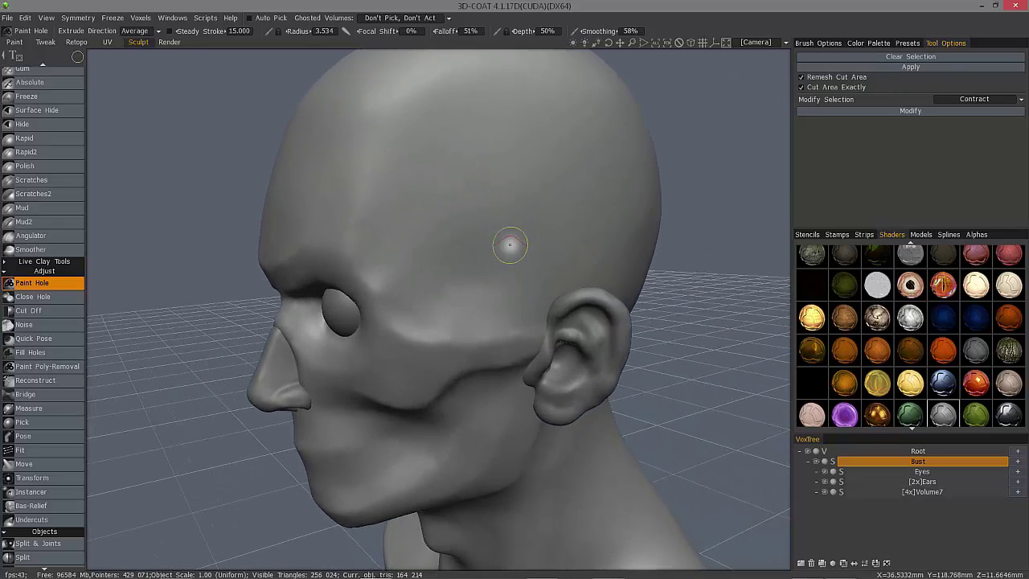
Inspect the mesh density of the remeshed temple area and the surrounding head in wireframe, and return to the shaded display.
{"action": "key", "text": "w"}
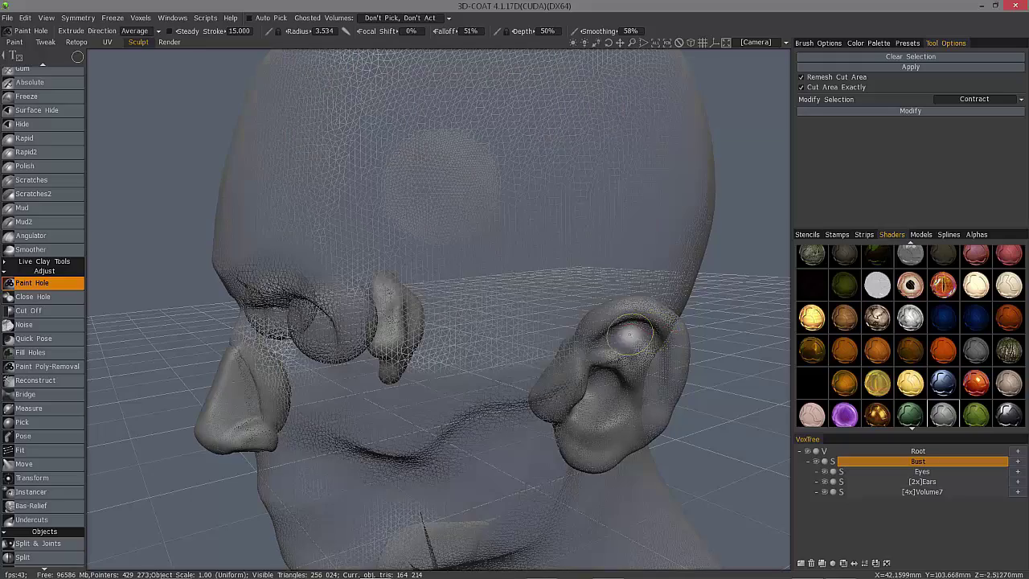
{"action": "left_click_drag", "start_coordinate": [434, 207], "coordinate": [444, 257], "text": "alt"}
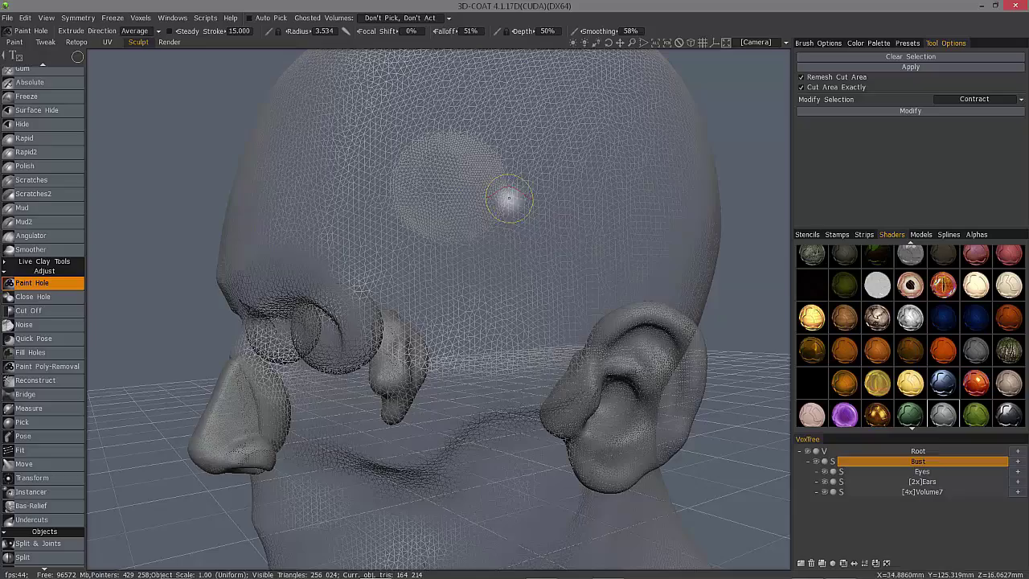
{"action": "mouse_move", "coordinate": [506, 165]}
{"action": "left_mouse_down"}
{"action": "mouse_move", "coordinate": [414, 230]}
{"action": "mouse_move", "coordinate": [387, 181]}
{"action": "left_mouse_up"}
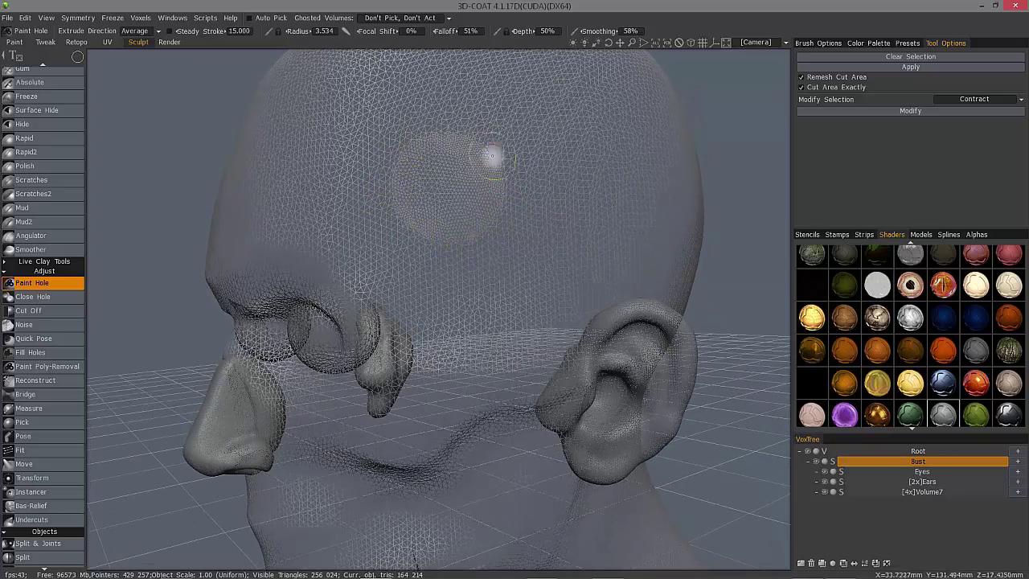
{"action": "mouse_move", "coordinate": [507, 192]}
{"action": "left_mouse_down"}
{"action": "mouse_move", "coordinate": [455, 239]}
{"action": "mouse_move", "coordinate": [391, 338]}
{"action": "mouse_move", "coordinate": [335, 249]}
{"action": "mouse_move", "coordinate": [362, 301]}
{"action": "left_mouse_up"}
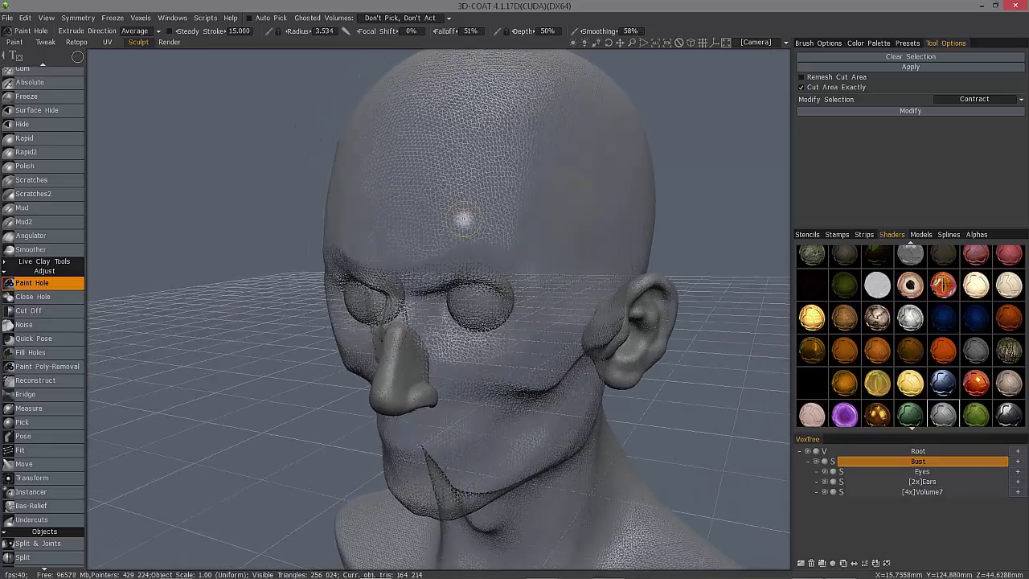
{"action": "mouse_move", "coordinate": [424, 277]}
{"action": "left_mouse_down"}
{"action": "mouse_move", "coordinate": [301, 287]}
{"action": "mouse_move", "coordinate": [303, 311]}
{"action": "mouse_move", "coordinate": [308, 322]}
{"action": "mouse_move", "coordinate": [362, 267]}
{"action": "mouse_move", "coordinate": [374, 161]}
{"action": "mouse_move", "coordinate": [492, 346]}
{"action": "left_mouse_up"}
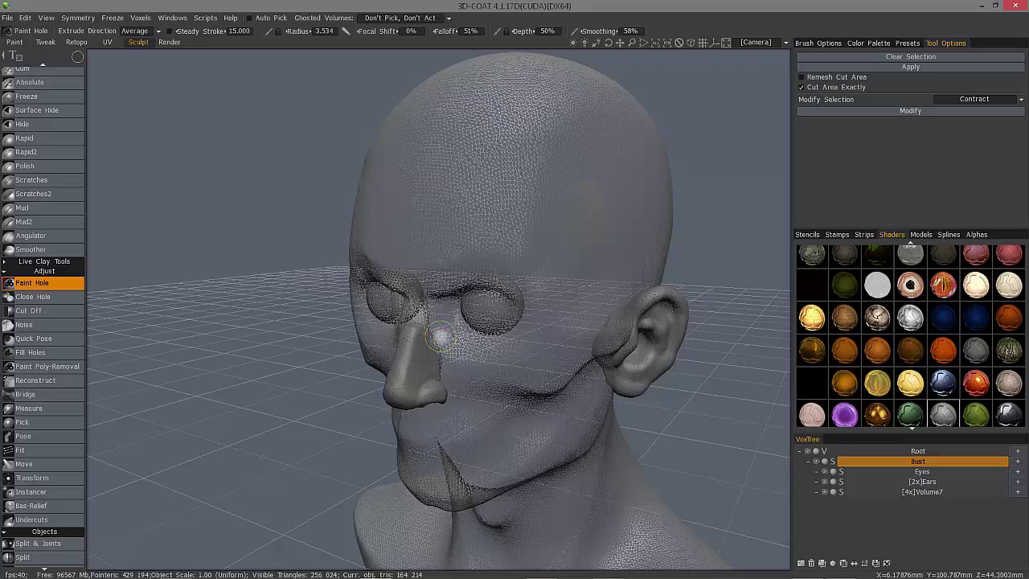
{"action": "mouse_move", "coordinate": [724, 362]}
{"action": "left_mouse_down"}
{"action": "mouse_move", "coordinate": [767, 381]}
{"action": "mouse_move", "coordinate": [783, 421]}
{"action": "mouse_move", "coordinate": [804, 426]}
{"action": "left_mouse_up"}
{"action": "mouse_move", "coordinate": [445, 281]}
{"action": "left_mouse_down"}
{"action": "mouse_move", "coordinate": [563, 322]}
{"action": "mouse_move", "coordinate": [386, 444]}
{"action": "mouse_move", "coordinate": [451, 432]}
{"action": "mouse_move", "coordinate": [391, 437]}
{"action": "mouse_move", "coordinate": [421, 432]}
{"action": "left_mouse_up"}
{"action": "left_click_drag", "start_coordinate": [746, 368], "coordinate": [795, 457]}
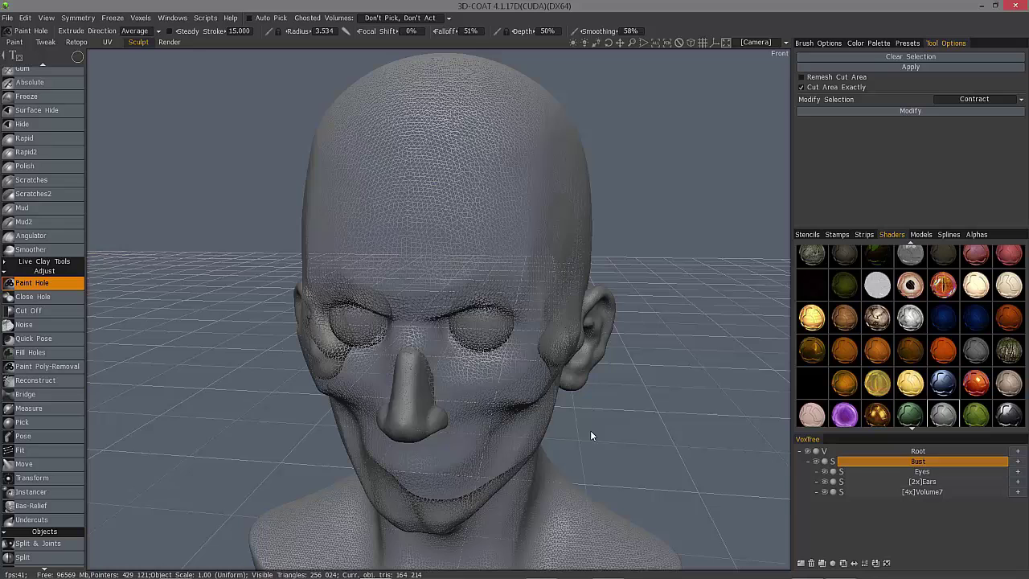
{"action": "key", "text": "w"}
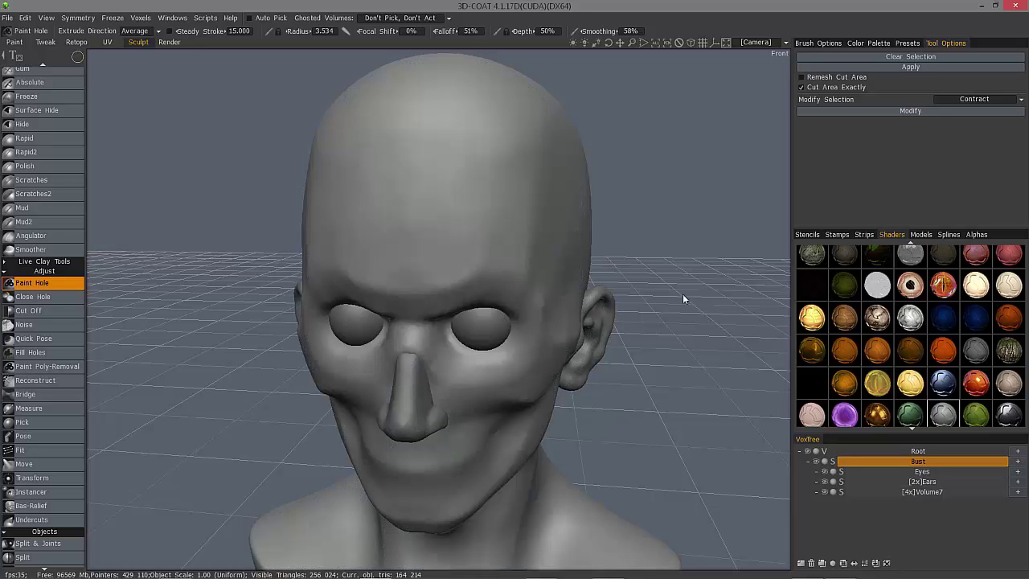
Hide the Eyes, Ears and Volume7 layers so only the Bust volume shows.
{"action": "mouse_move", "coordinate": [674, 343]}
{"action": "left_mouse_down"}
{"action": "mouse_move", "coordinate": [671, 315]}
{"action": "mouse_move", "coordinate": [676, 333]}
{"action": "mouse_move", "coordinate": [659, 322]}
{"action": "left_mouse_up"}
{"action": "left_click_drag", "start_coordinate": [487, 310], "coordinate": [503, 293], "text": "alt"}
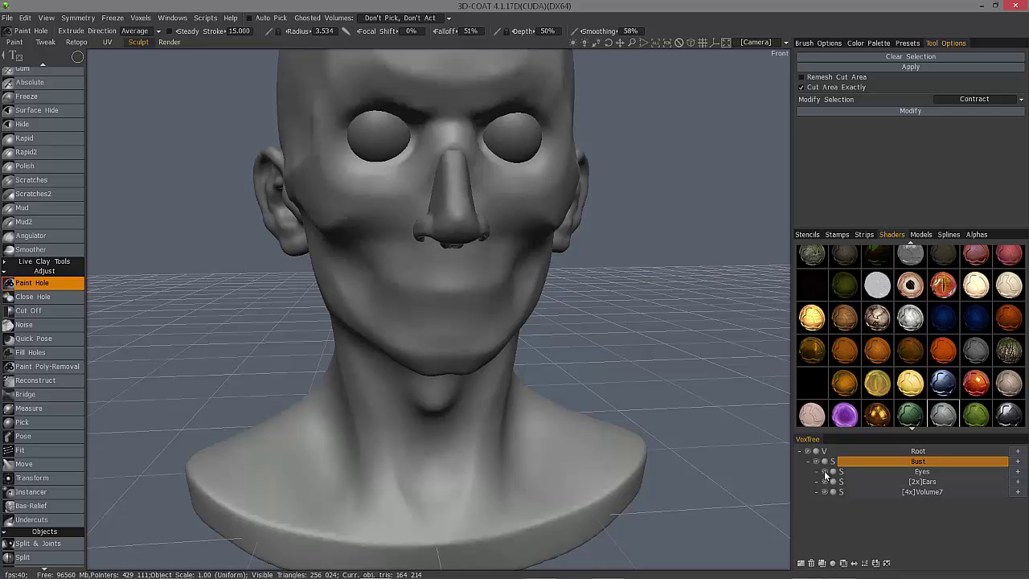
{"action": "left_click", "coordinate": [824, 472]}
{"action": "left_click", "coordinate": [824, 481]}
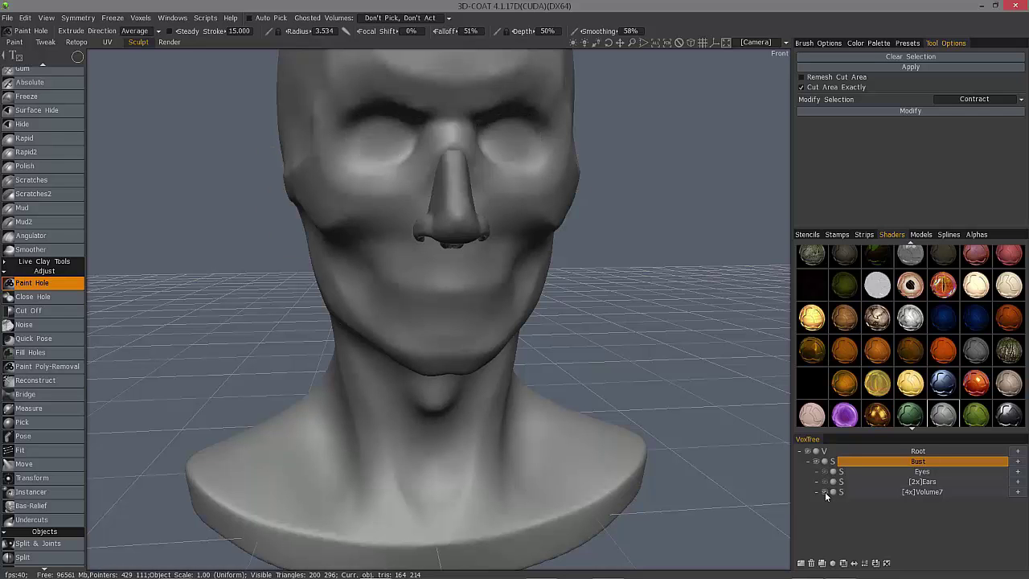
{"action": "left_click", "coordinate": [825, 493]}
{"action": "left_click_drag", "start_coordinate": [643, 338], "coordinate": [436, 268], "text": "alt"}
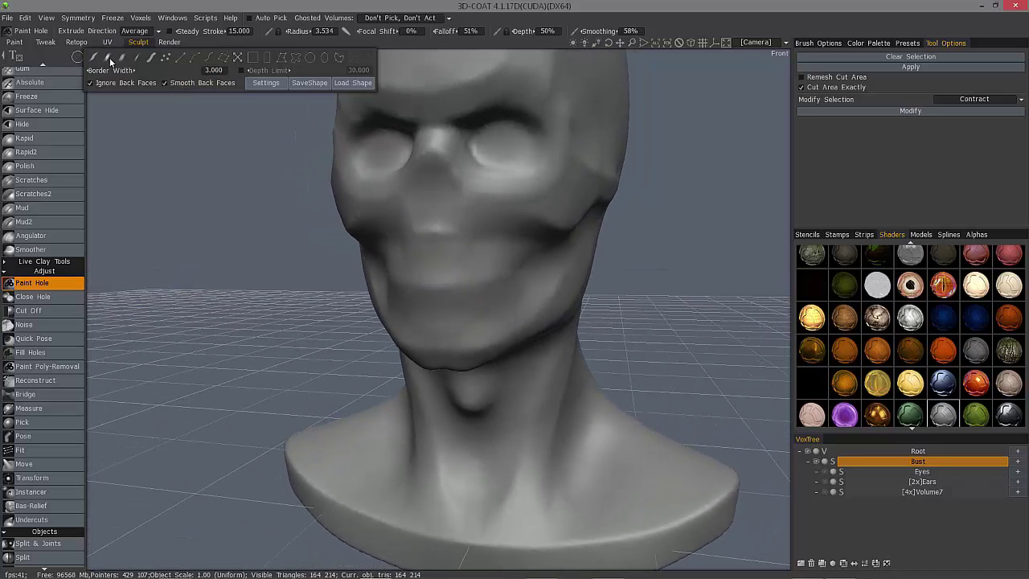
{"action": "left_click", "coordinate": [109, 58]}
{"action": "mouse_move", "coordinate": [367, 264]}
{"action": "left_mouse_down", "text": "alt"}
{"action": "mouse_move", "coordinate": [435, 287]}
{"action": "mouse_move", "coordinate": [491, 279]}
{"action": "mouse_move", "coordinate": [455, 299]}
{"action": "mouse_move", "coordinate": [419, 289]}
{"action": "left_mouse_up", "text": "alt"}
{"action": "key", "text": "ctrl+z"}
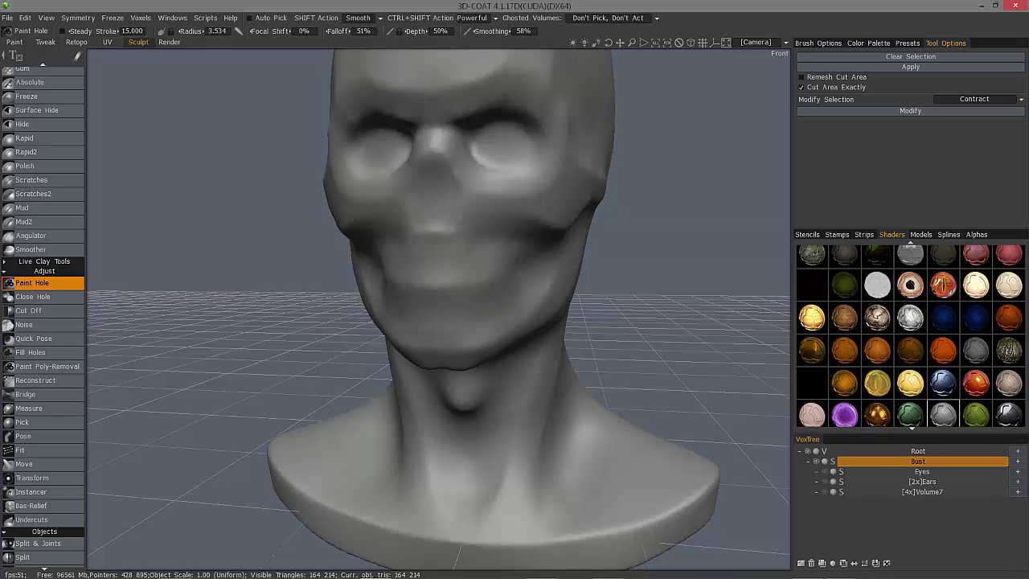
Set Paint Hole to the closed spline drawing mode and enable X-axis mirror symmetry.
{"action": "left_click", "coordinate": [78, 57]}
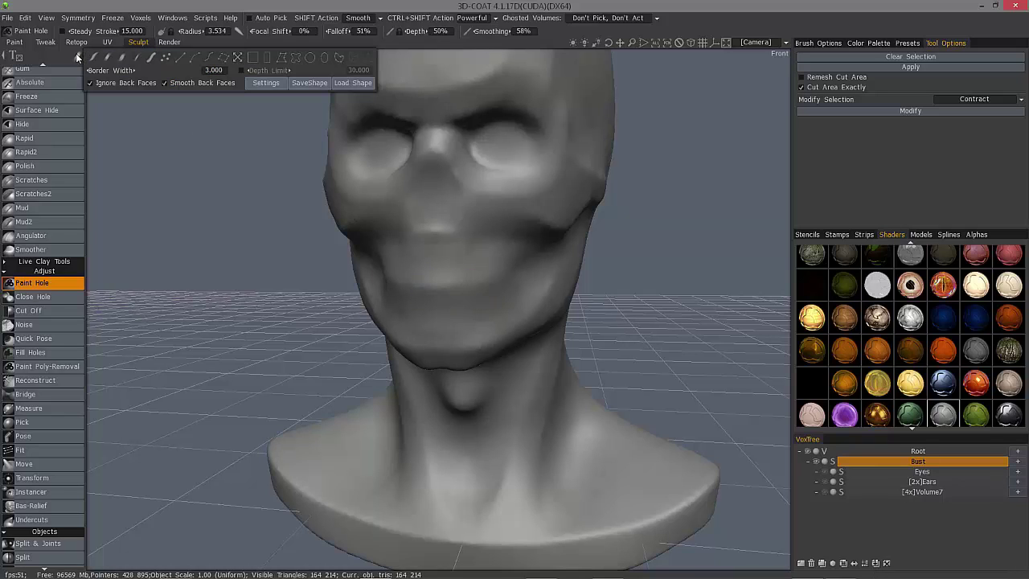
{"action": "left_click", "coordinate": [338, 57]}
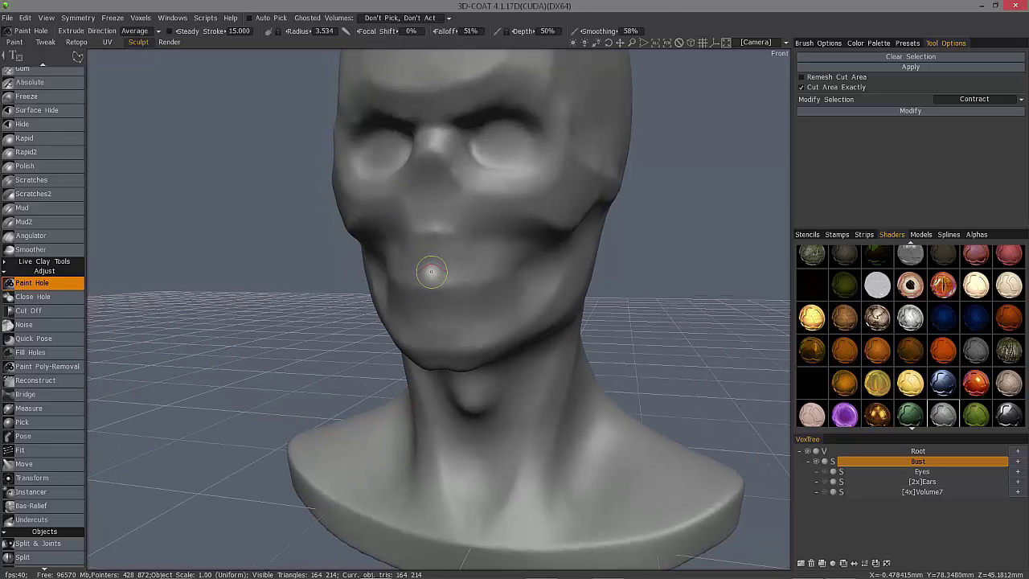
{"action": "key", "text": "s"}
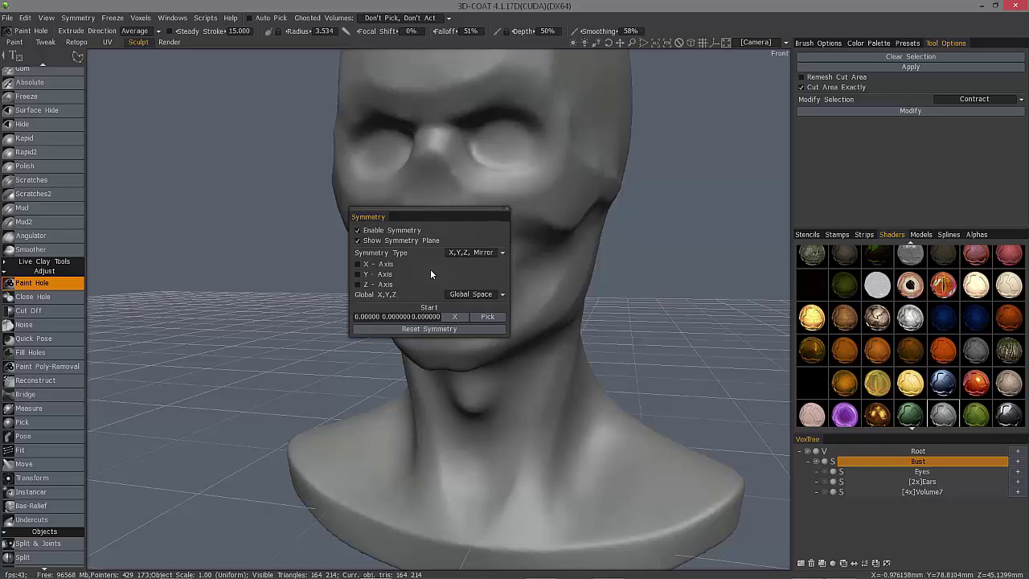
{"action": "left_click", "coordinate": [359, 264]}
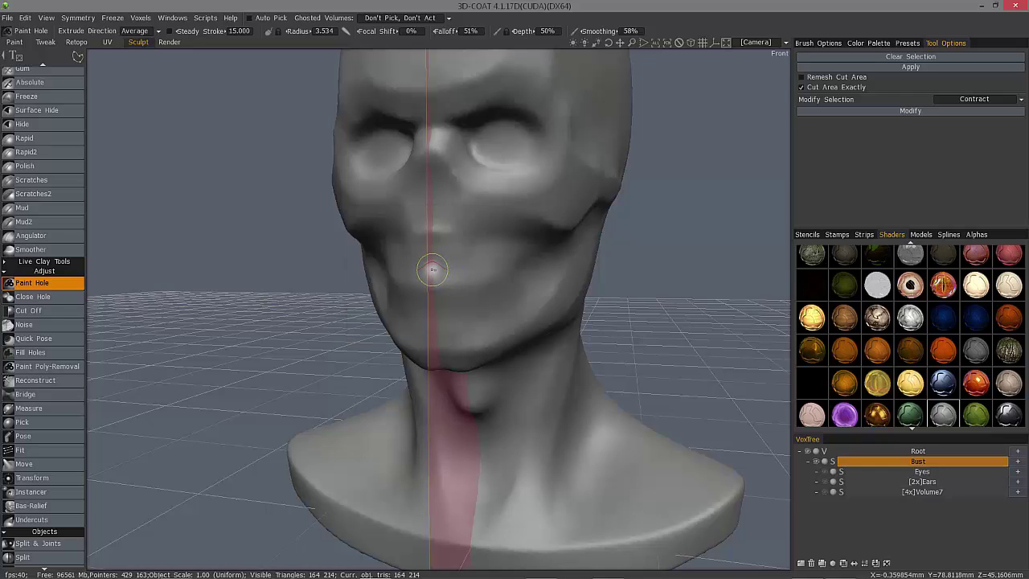
Outline one half of the mouth with a closed spline running from the symmetry plane to the mouth corner and back.
{"action": "left_click", "coordinate": [432, 269]}
{"action": "left_click", "coordinate": [497, 267]}
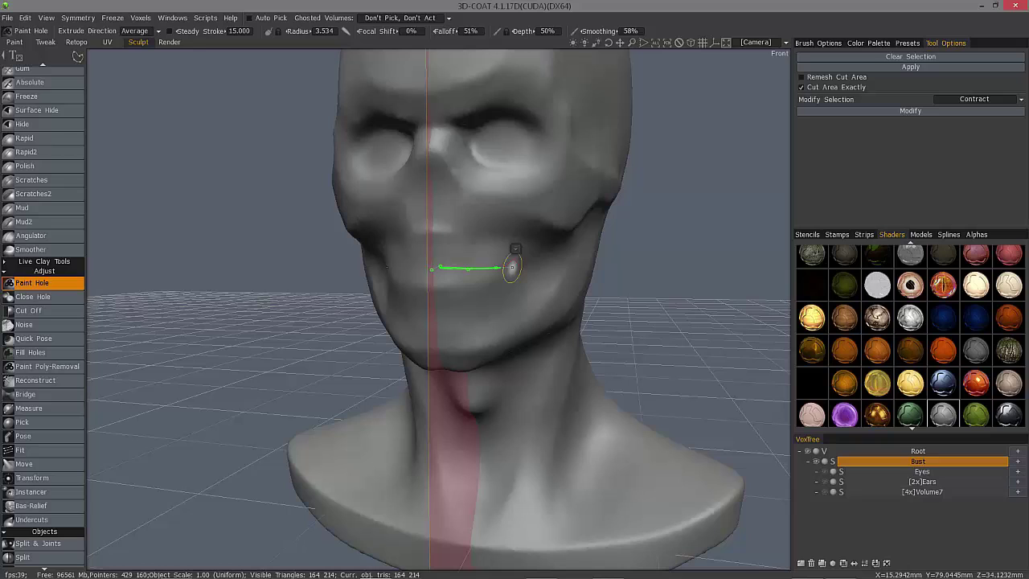
{"action": "left_click", "coordinate": [514, 269]}
{"action": "left_click", "coordinate": [491, 283]}
{"action": "left_click", "coordinate": [476, 289]}
{"action": "left_click", "coordinate": [459, 291]}
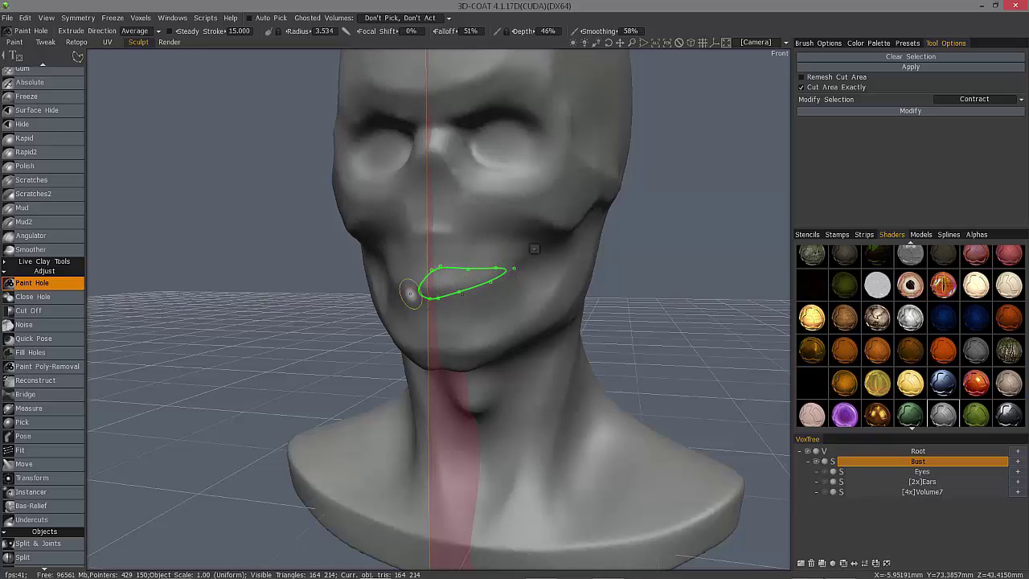
{"action": "left_click", "coordinate": [432, 298]}
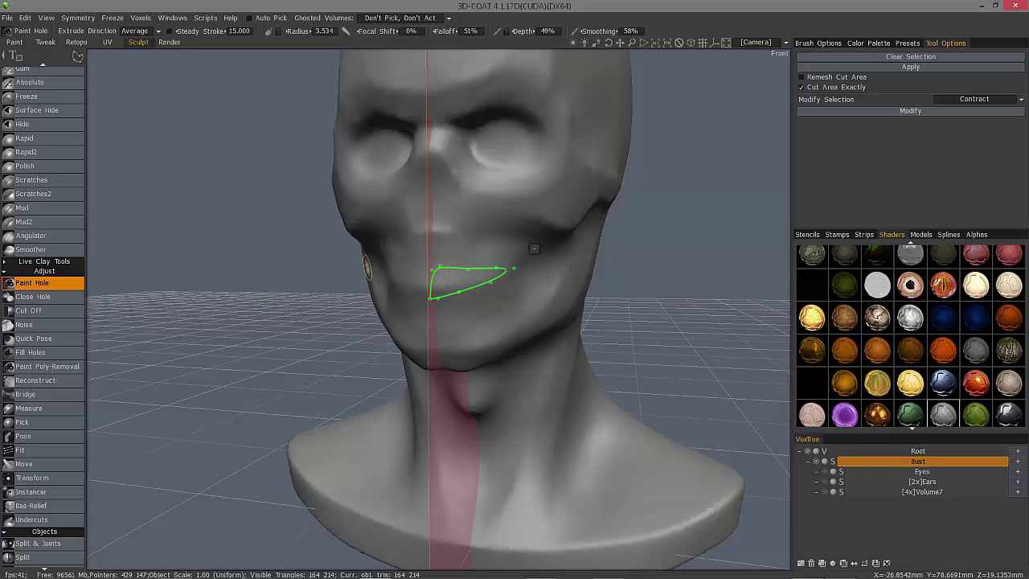
Sharpen the mouth spline's ends at the symmetry plane and reposition its points into a narrow, upward-curving smile with a pointed corner.
{"action": "left_click", "coordinate": [431, 269]}
{"action": "right_click_drag", "start_coordinate": [423, 271], "coordinate": [402, 269]}
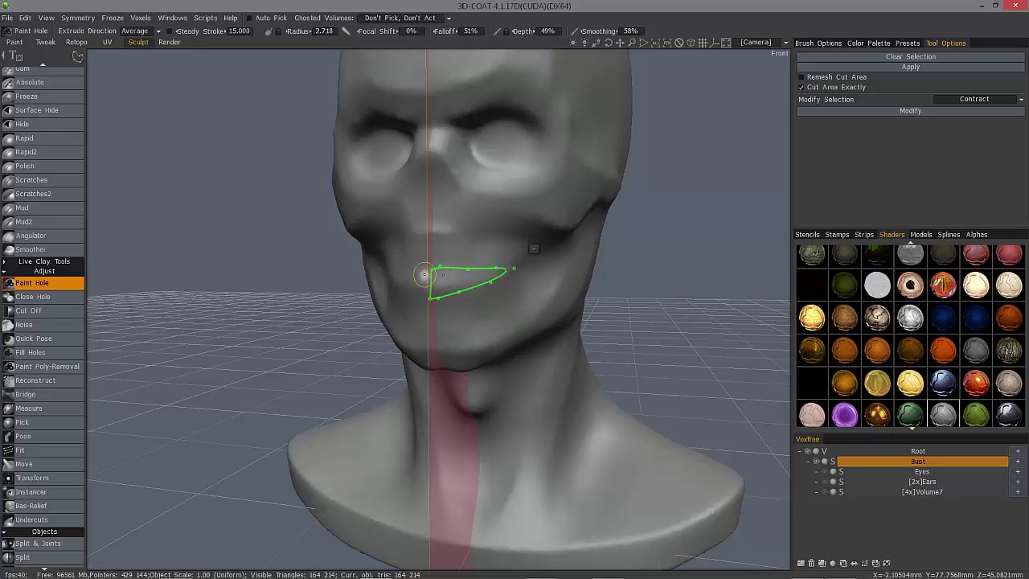
{"action": "left_click_drag", "start_coordinate": [435, 268], "coordinate": [464, 280]}
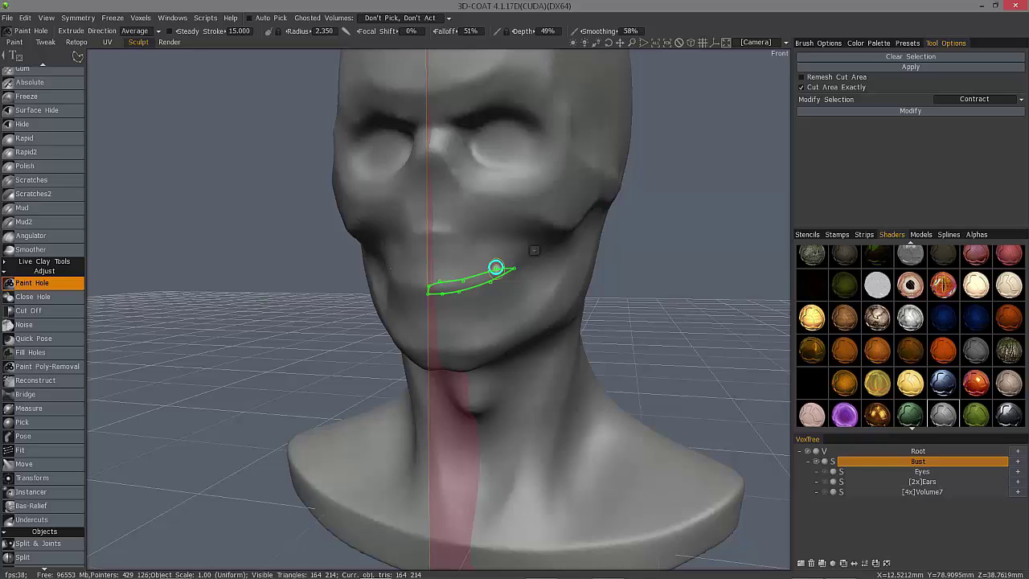
{"action": "left_click_drag", "start_coordinate": [514, 268], "coordinate": [513, 273]}
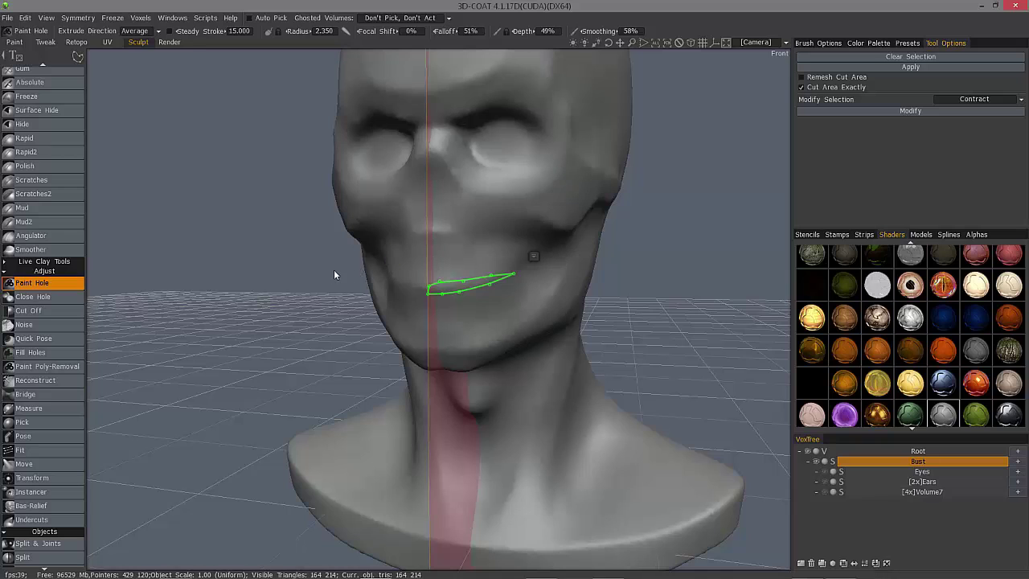
Convert the spline into a mirrored mouth selection, remove the spline, and clear that jagged selection.
{"action": "key", "text": "Return"}
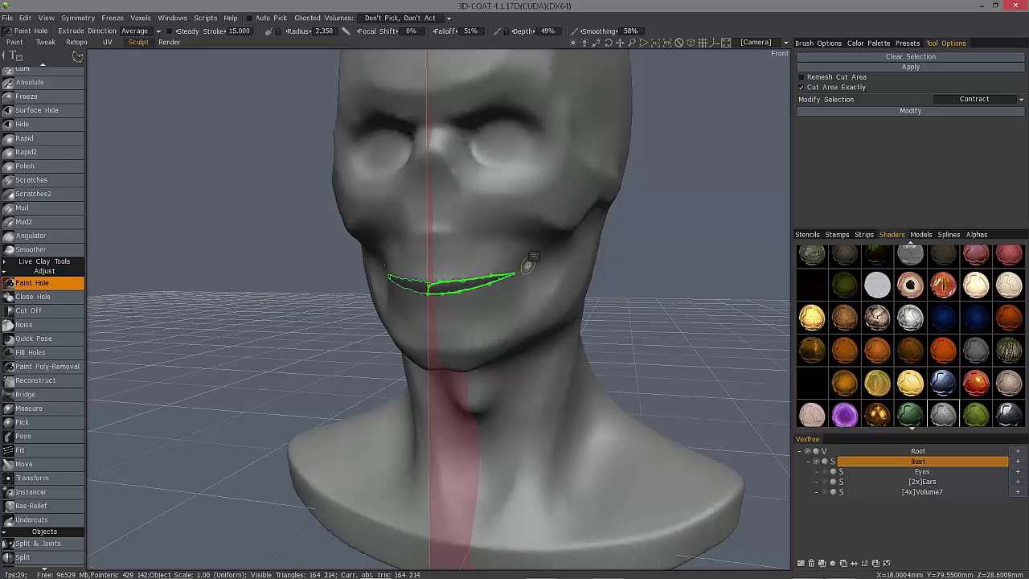
{"action": "key", "text": "Escape"}
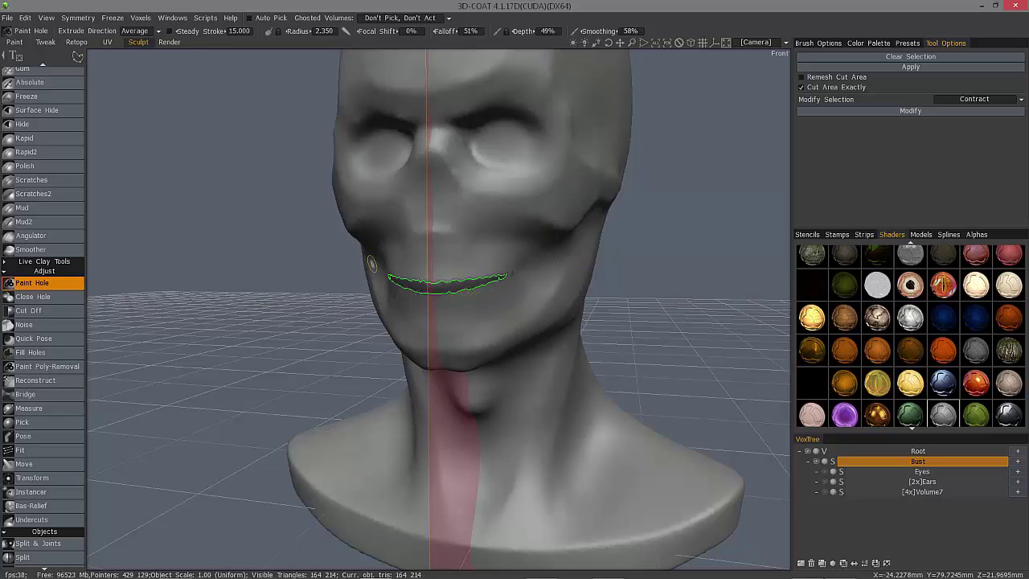
{"action": "key", "text": "Return"}
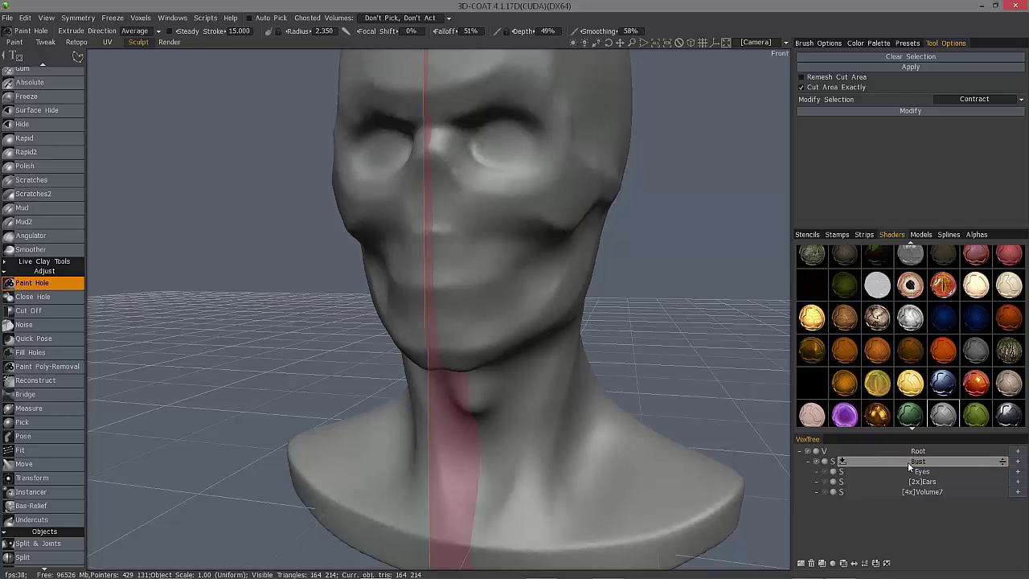
Increase the Bust volume's mesh resolution, check the mesh density in wireframe, and return to the shaded display.
{"action": "left_click", "coordinate": [865, 564]}
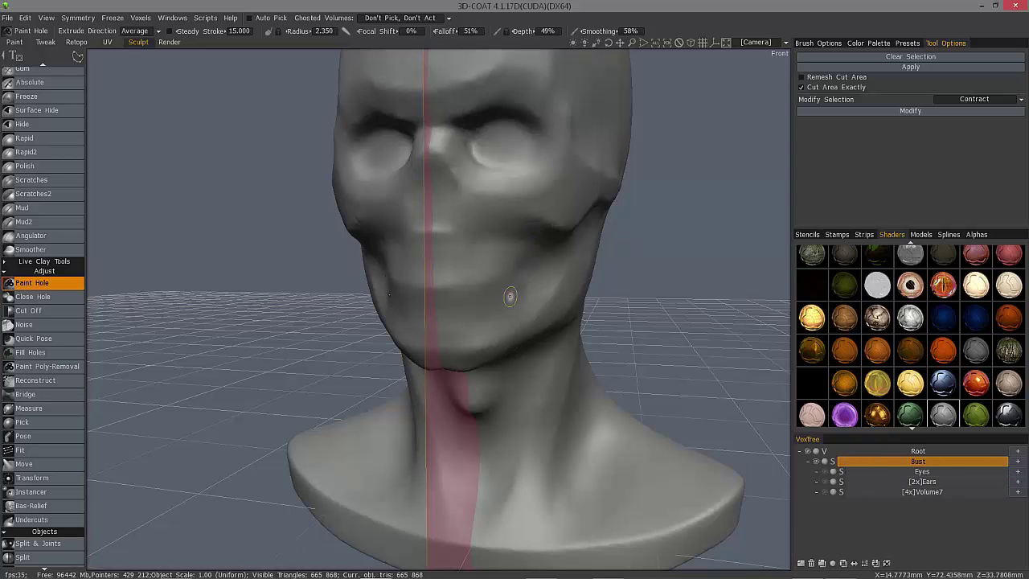
{"action": "key", "text": "w"}
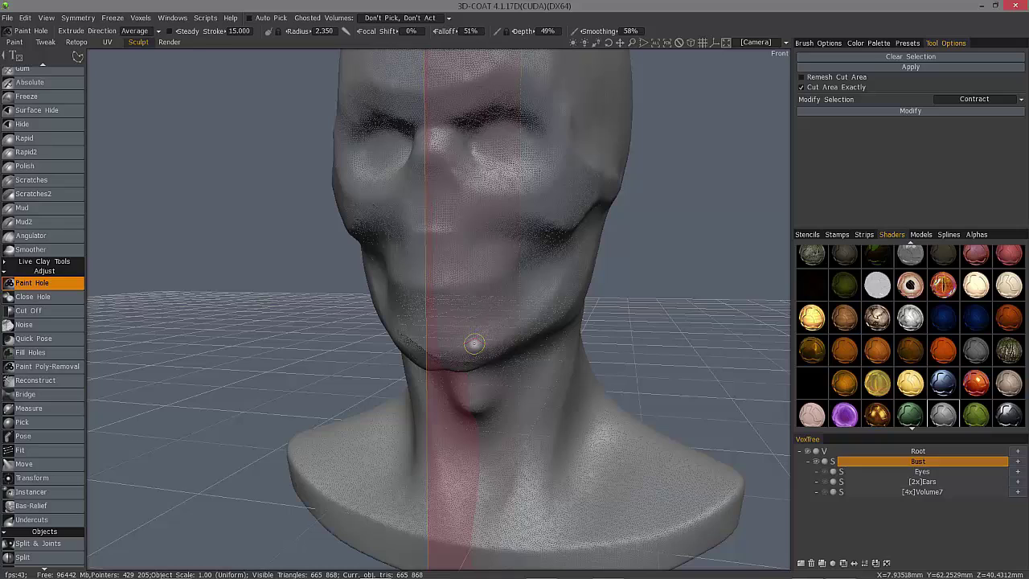
{"action": "key", "text": "w"}
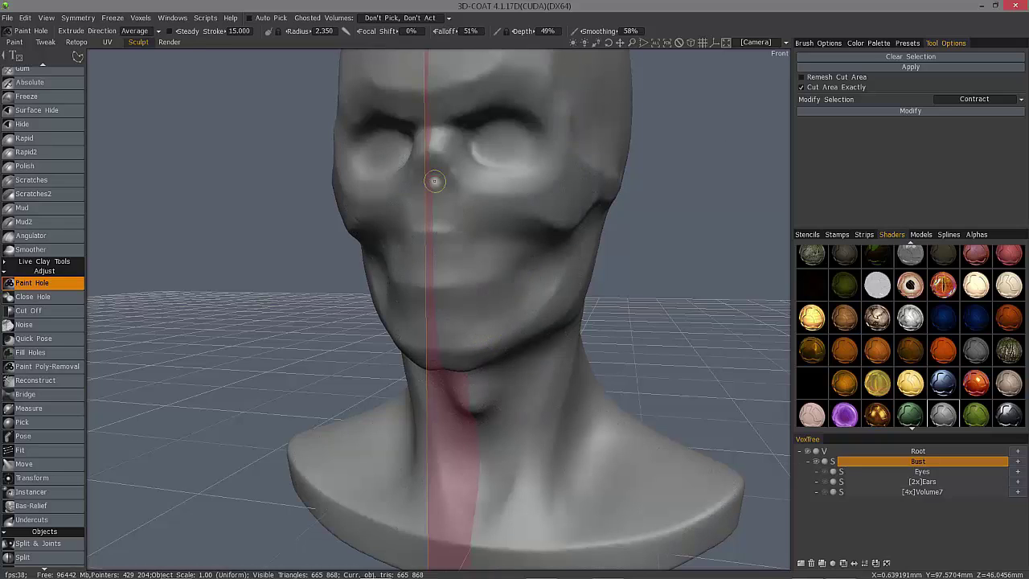
{"action": "mouse_move", "coordinate": [116, 75]}
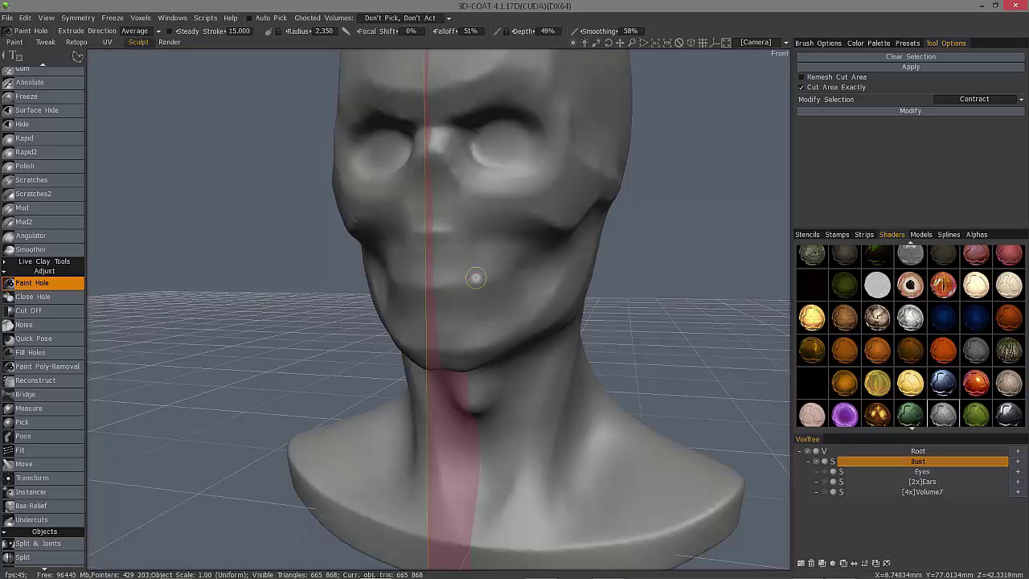
Outline half of the smiling mouth with a closed spline squared off at the symmetry plane, and convert it into a mirrored selection.
{"action": "mouse_move", "coordinate": [429, 282]}
{"action": "left_mouse_down"}
{"action": "mouse_move", "coordinate": [513, 271]}
{"action": "mouse_move", "coordinate": [434, 295]}
{"action": "left_mouse_up"}
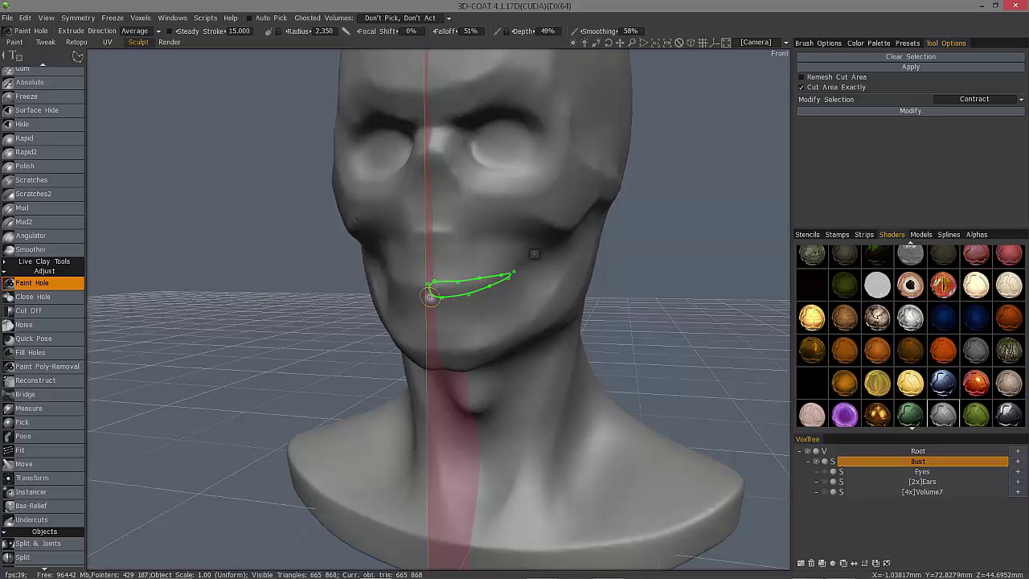
{"action": "right_click", "coordinate": [427, 285]}
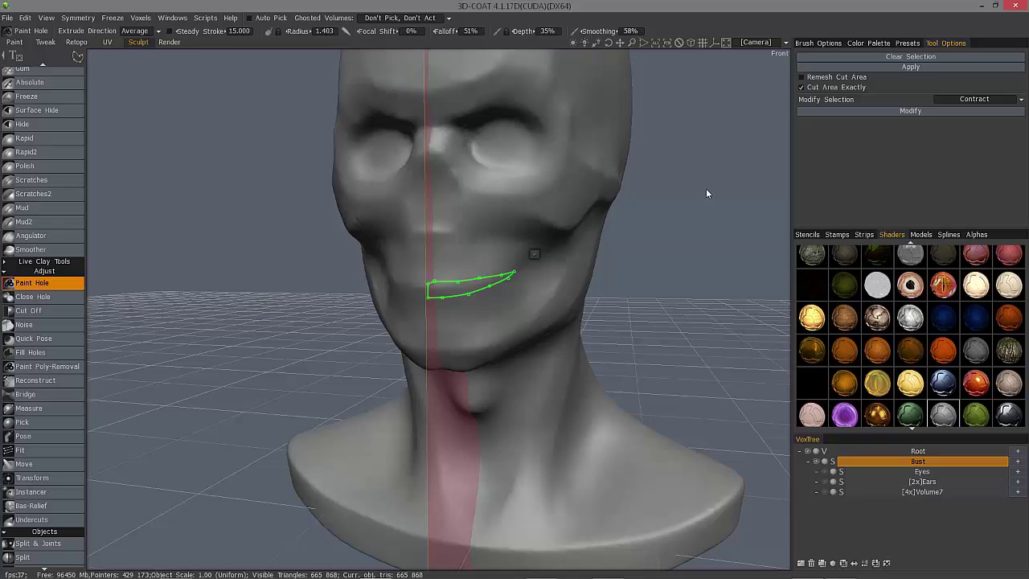
{"action": "key", "text": "Return"}
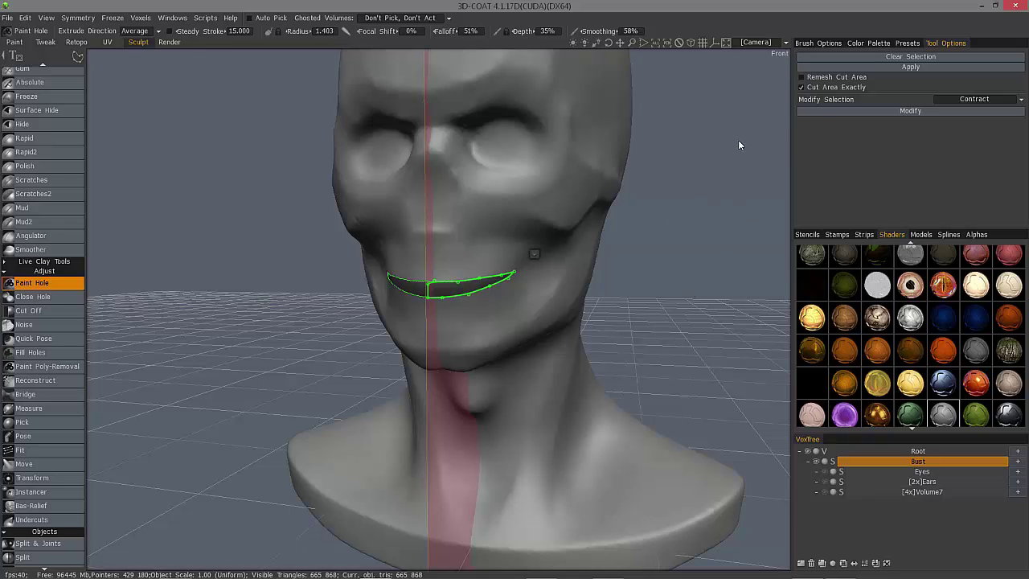
{"action": "key", "text": "Escape"}
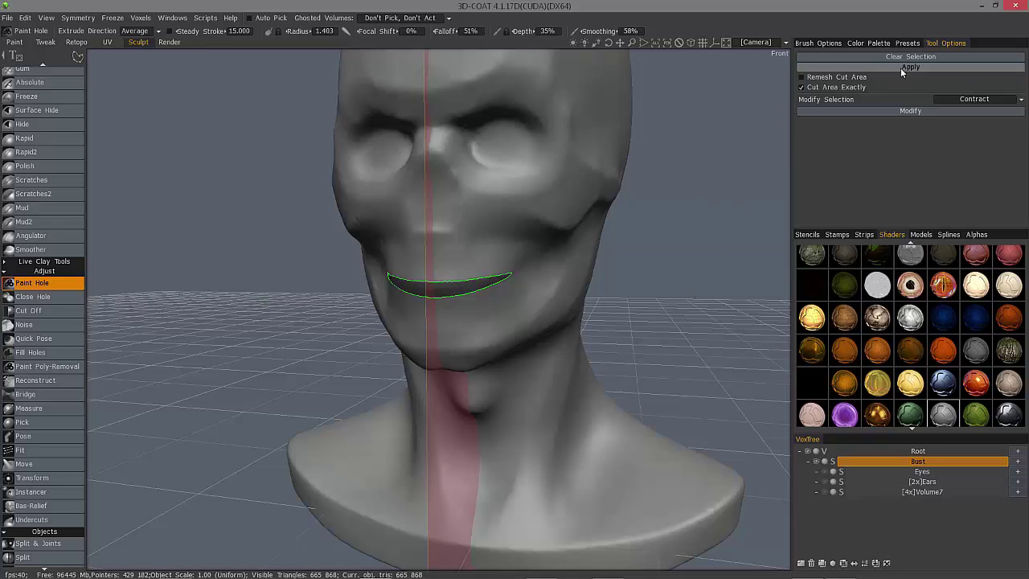
Apply Paint Hole with Cut Area Exactly to cut out the mouth opening, and show the Eyes layer again.
{"action": "left_click", "coordinate": [911, 69]}
{"action": "left_click_drag", "start_coordinate": [418, 277], "coordinate": [452, 82], "text": "alt"}
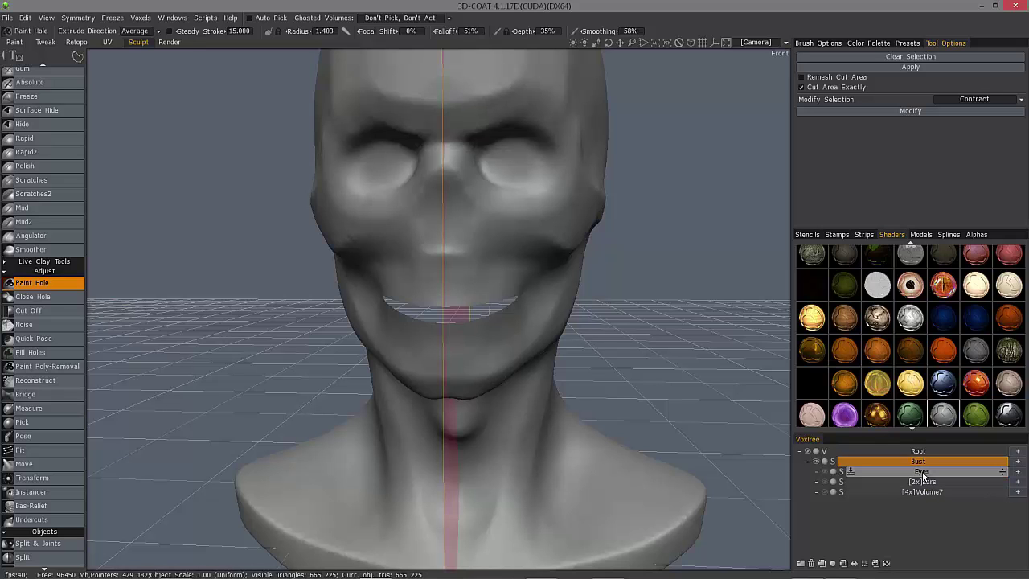
{"action": "left_click", "coordinate": [824, 471]}
{"action": "left_click_drag", "start_coordinate": [736, 358], "coordinate": [676, 354], "text": "alt"}
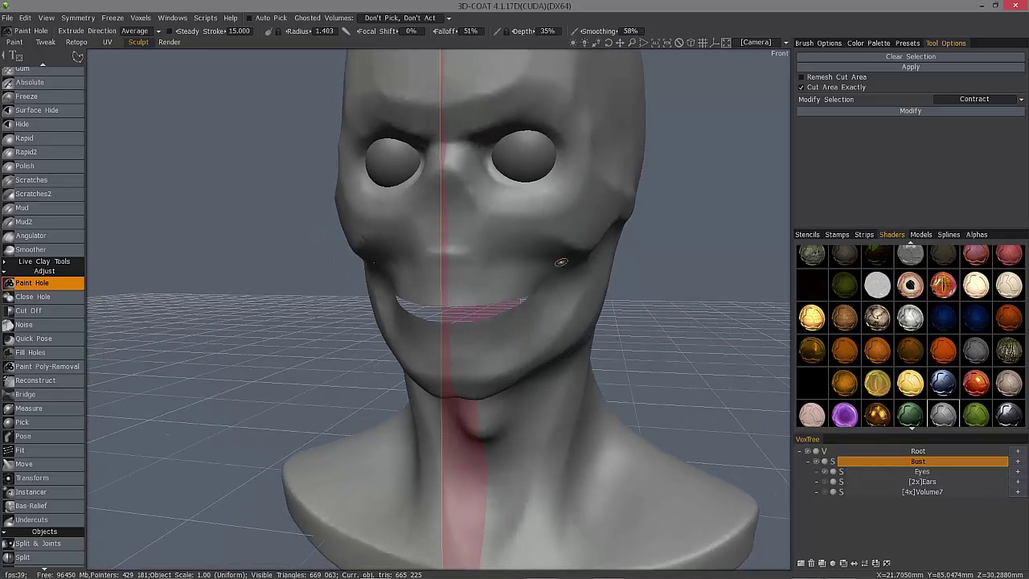